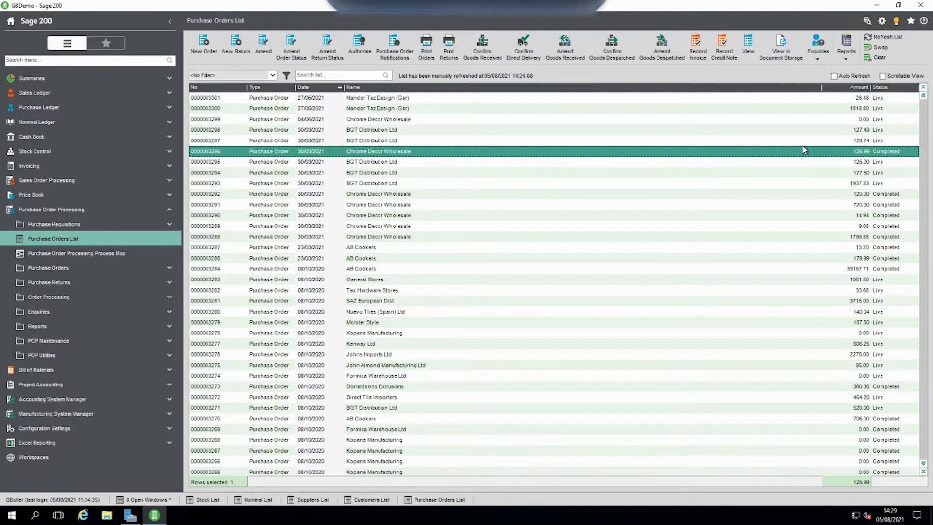
click(748, 46)
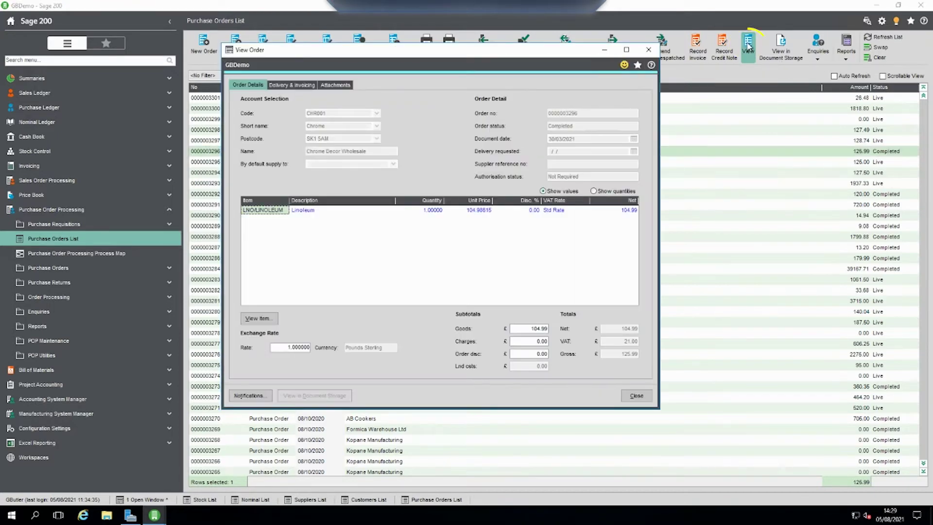
click(270, 318)
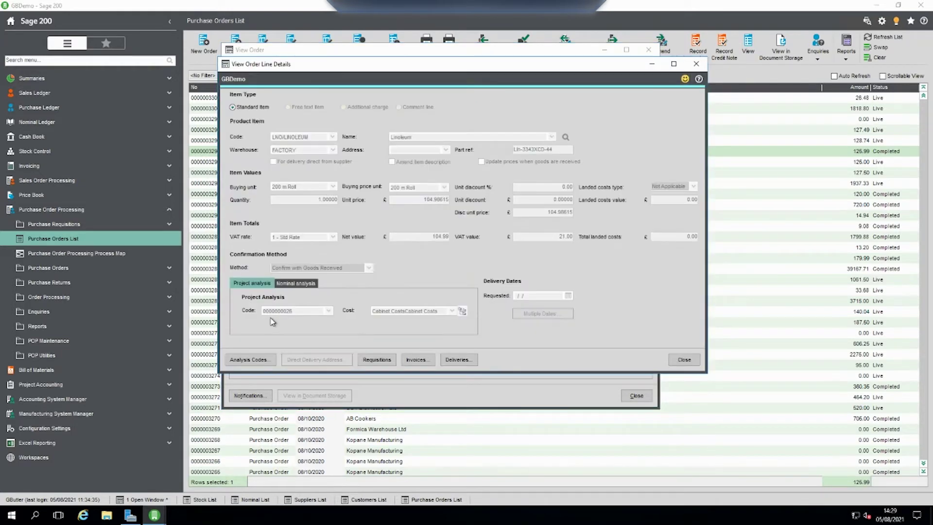
click(418, 361)
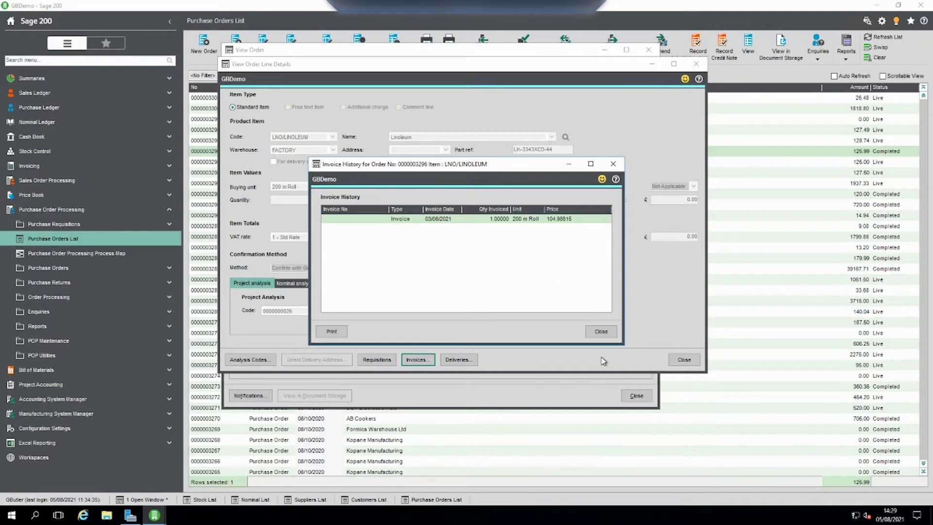
click(601, 333)
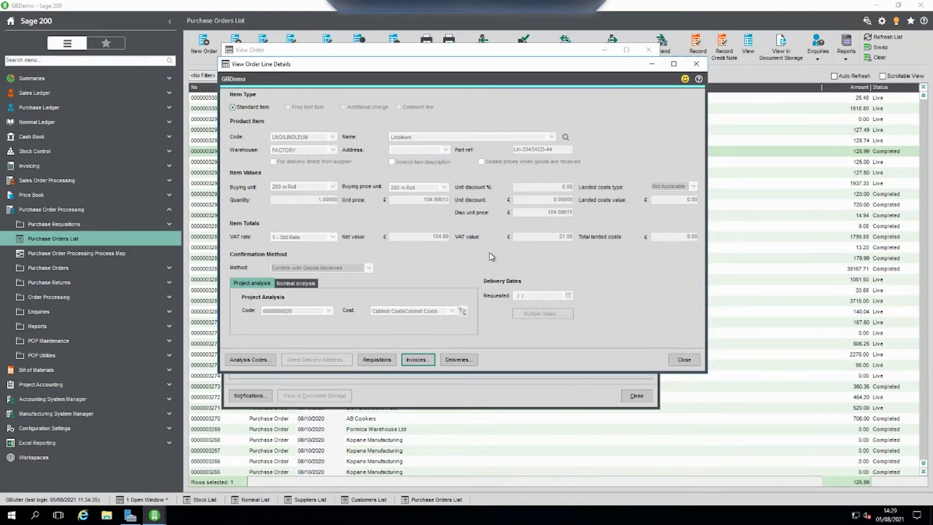
click(685, 361)
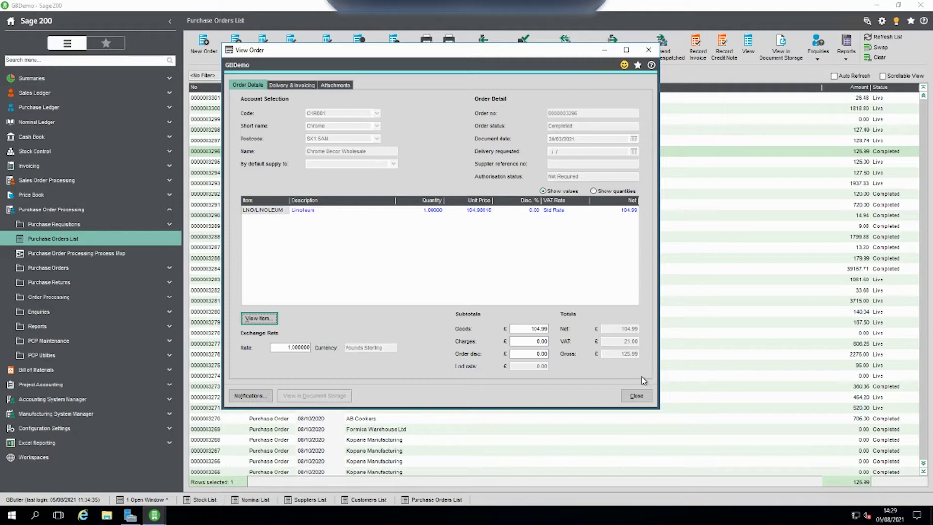
click(638, 398)
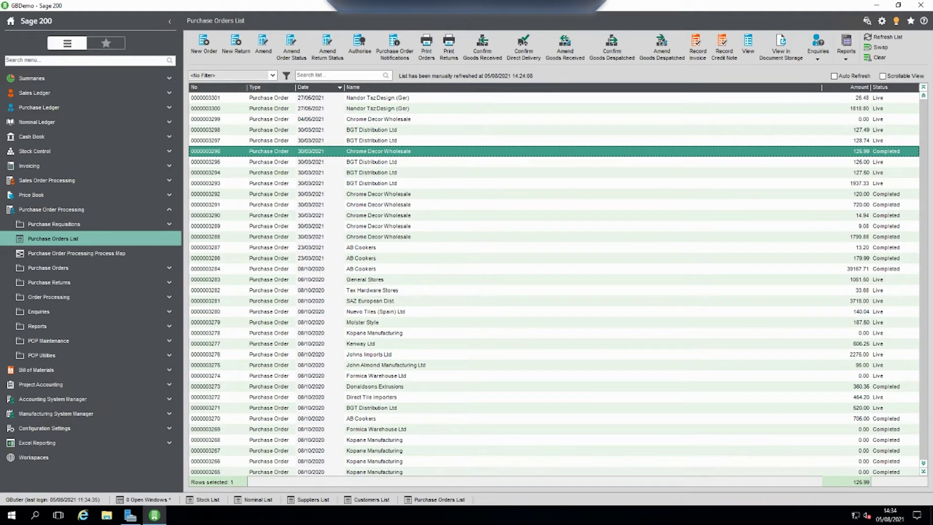
Collapse Purchase Order Processing and expand Purchase Ledger > Enter Transactions in the navigation
click(53, 210)
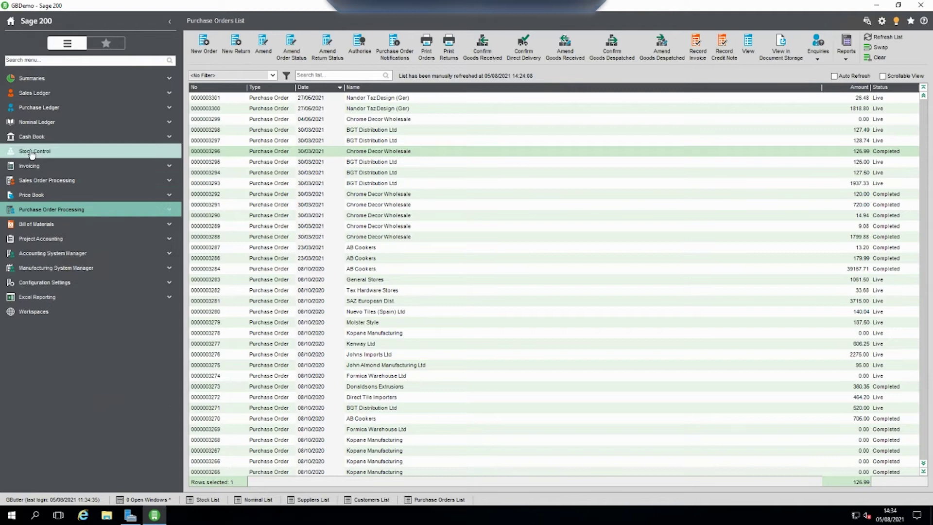
click(47, 108)
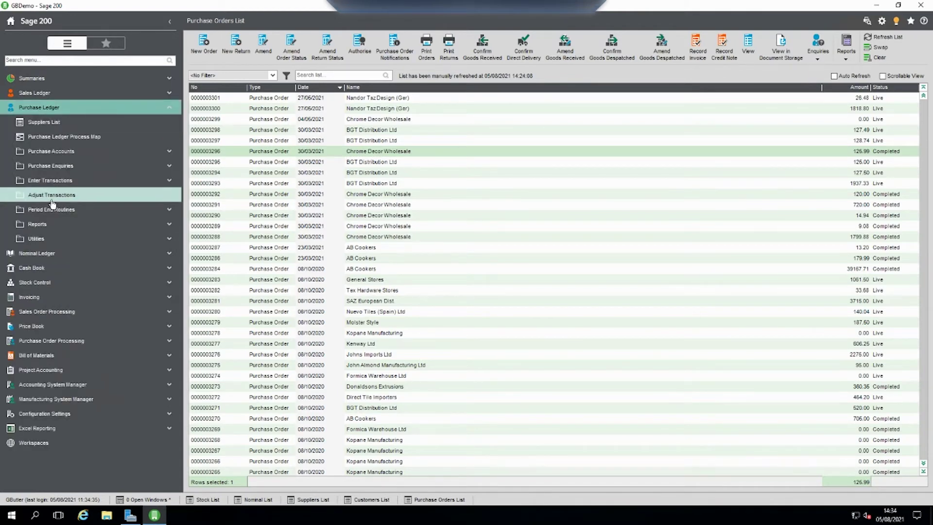
click(48, 182)
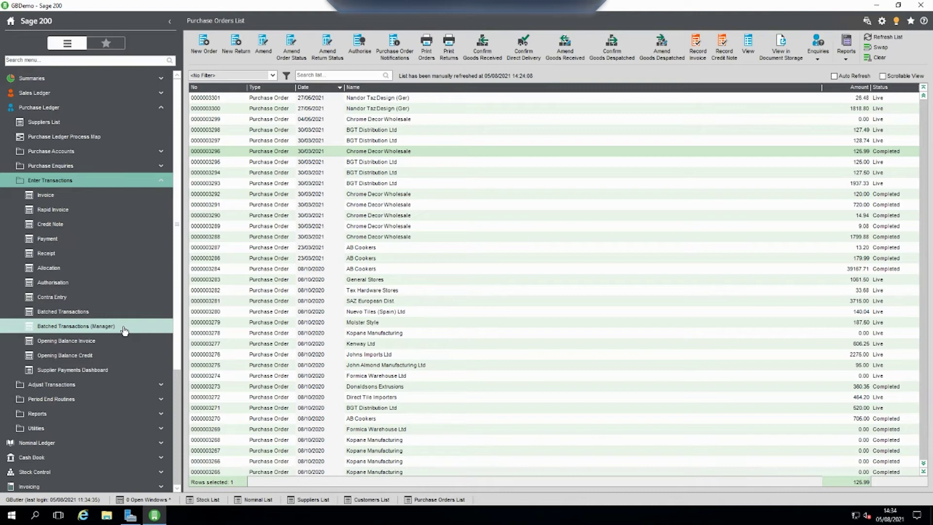
Edit the batched Chrome Decor Wholesale invoice with reference 12345 and second reference 'Lost re order xyz'
click(68, 316)
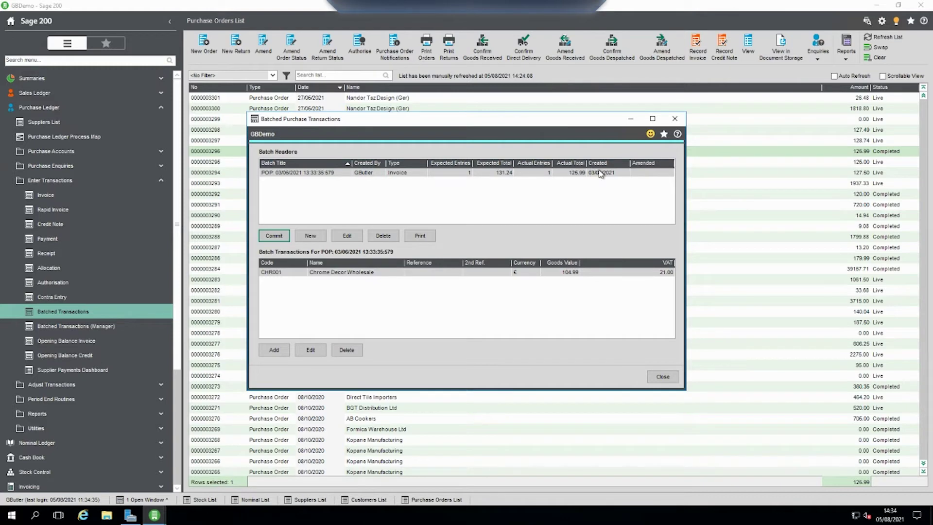
click(311, 350)
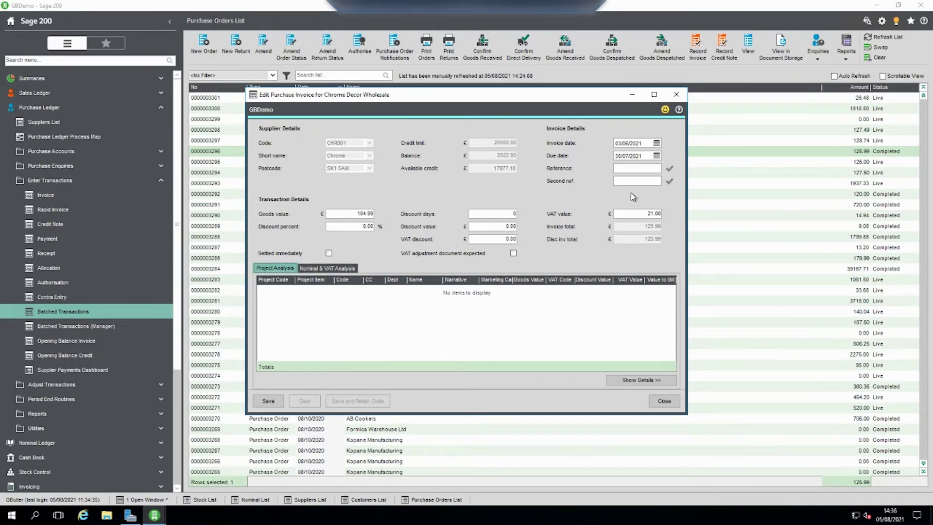
click(630, 167)
text(12345)
click(624, 180)
text(Lost re order xyz)
Save the edited invoice, commit the batch confirming Yes, and close Batched Purchase Transactions
click(270, 403)
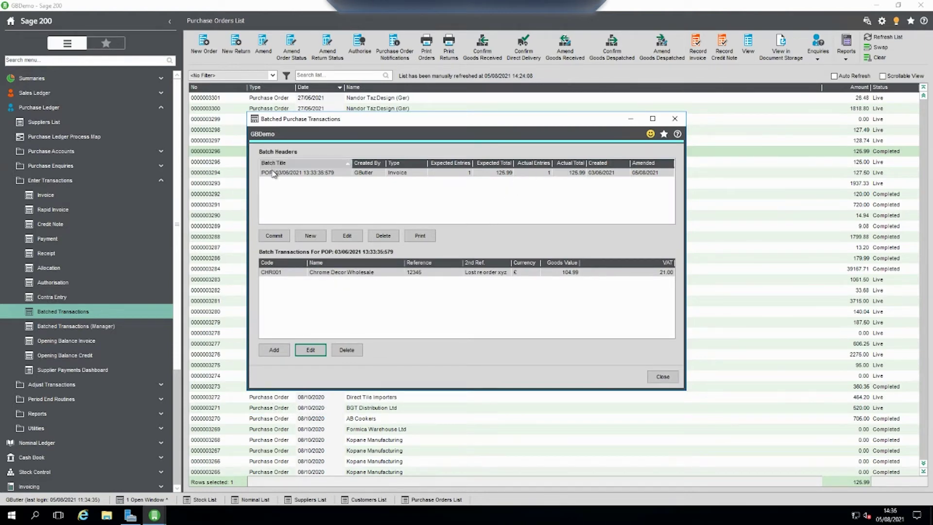
click(275, 237)
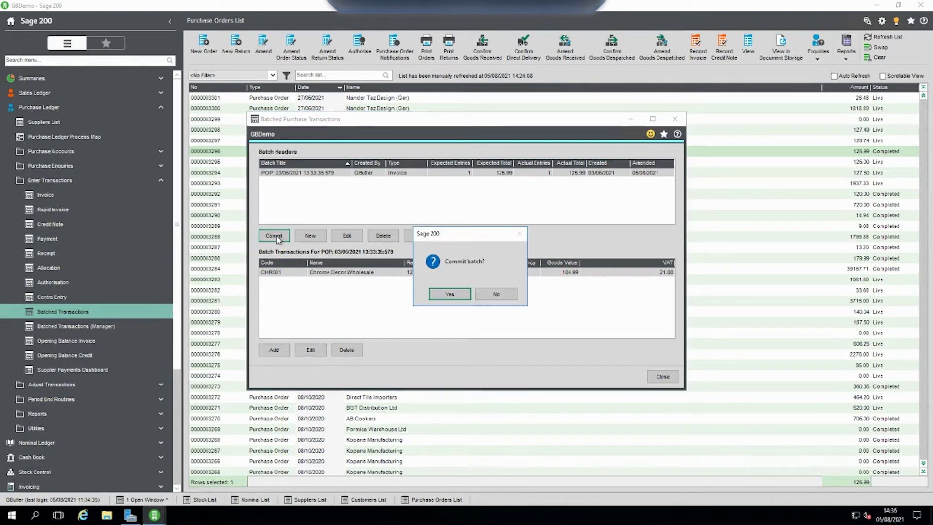
click(443, 297)
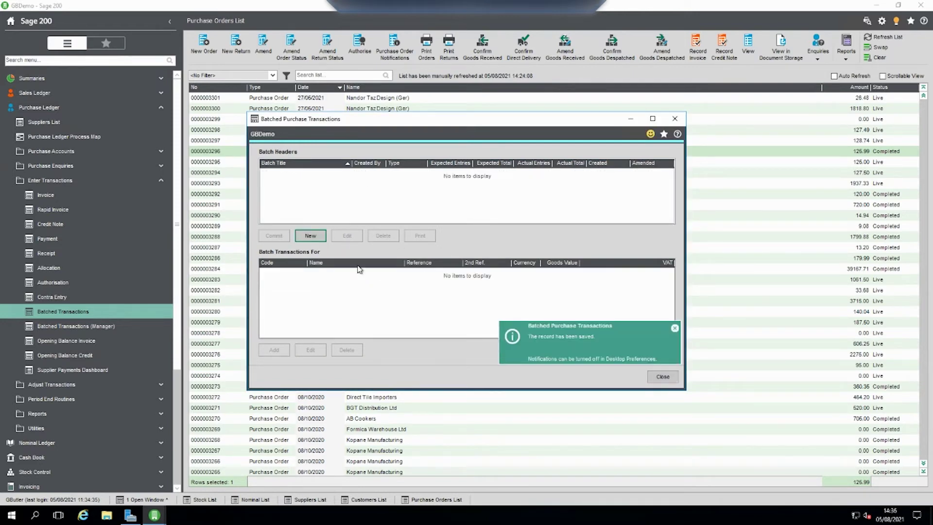
click(656, 378)
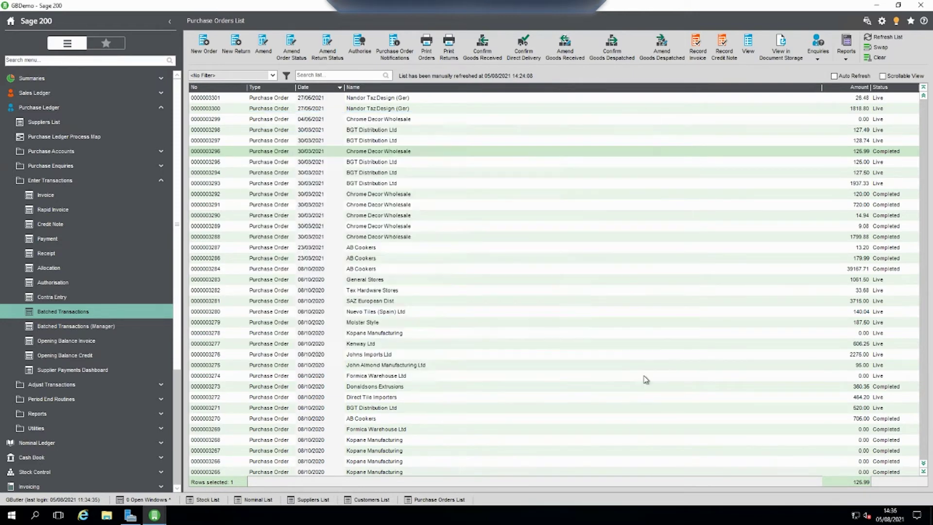
click(102, 183)
click(90, 166)
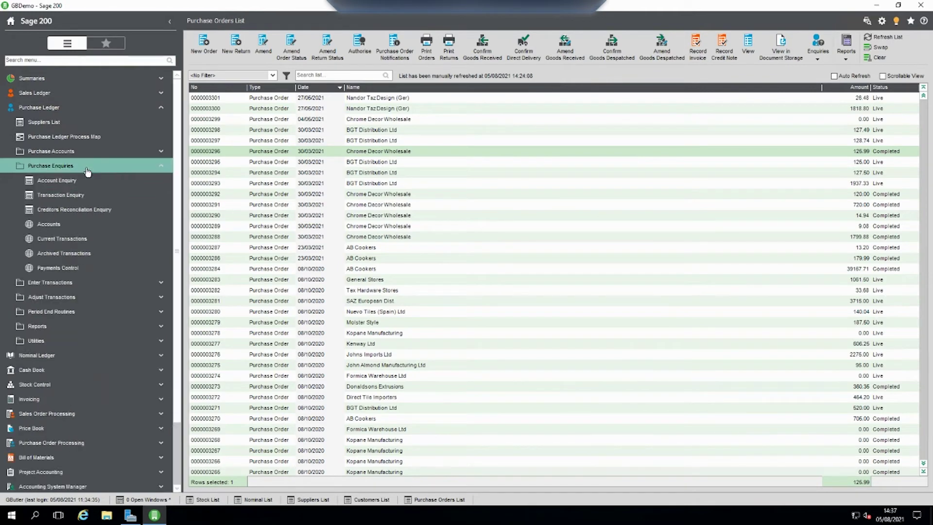
click(74, 195)
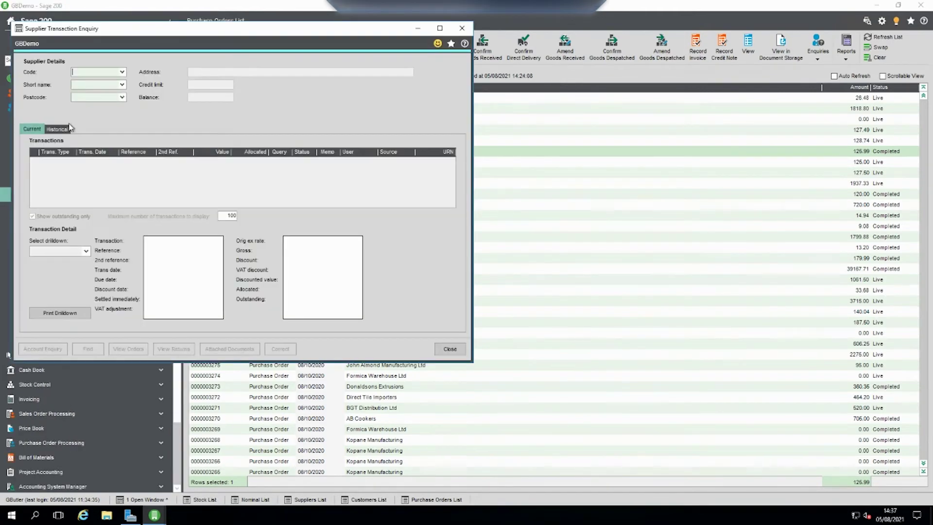
click(123, 72)
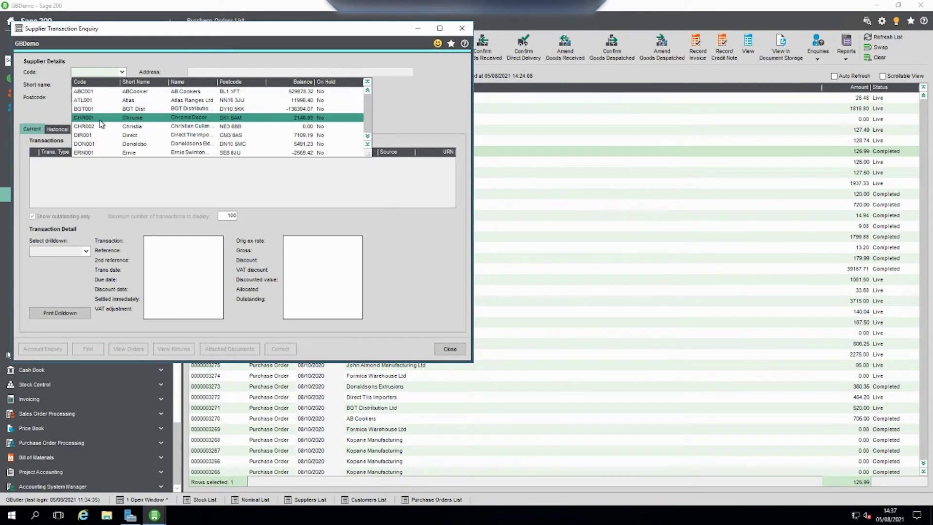
click(100, 121)
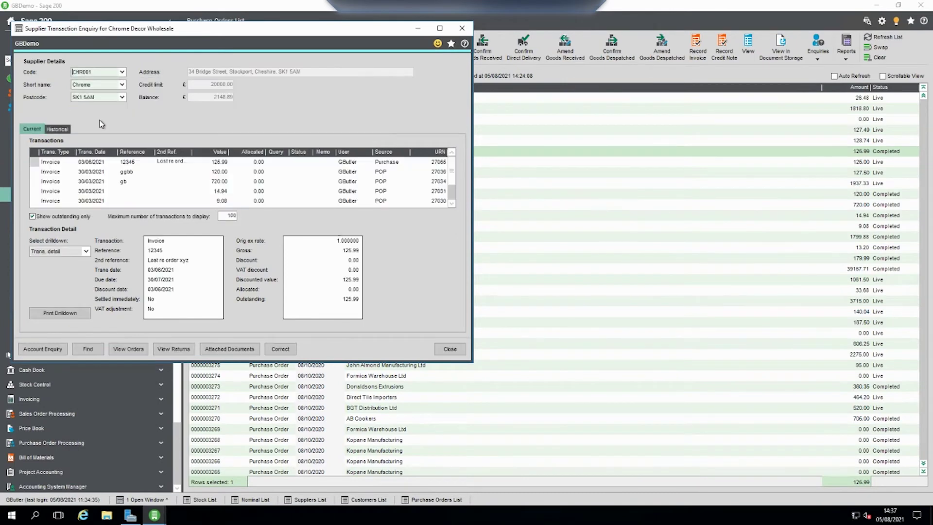
click(116, 163)
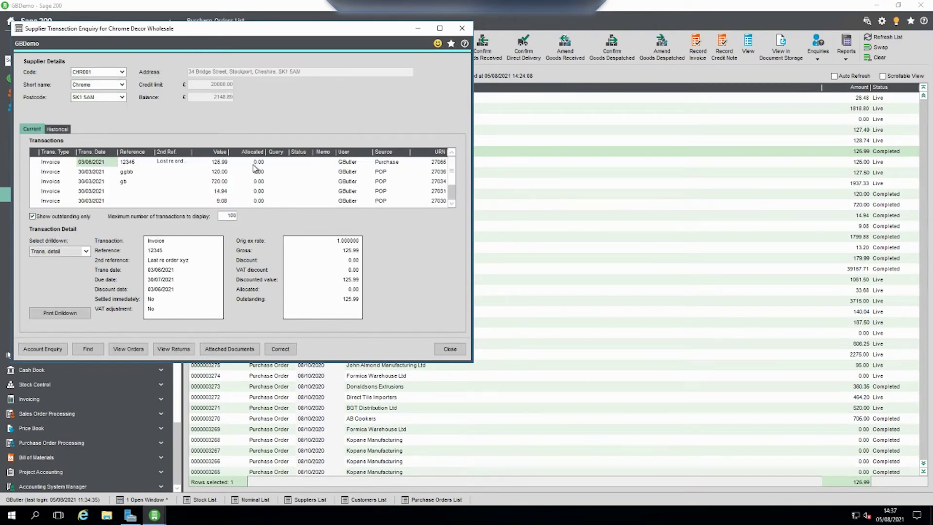
click(447, 349)
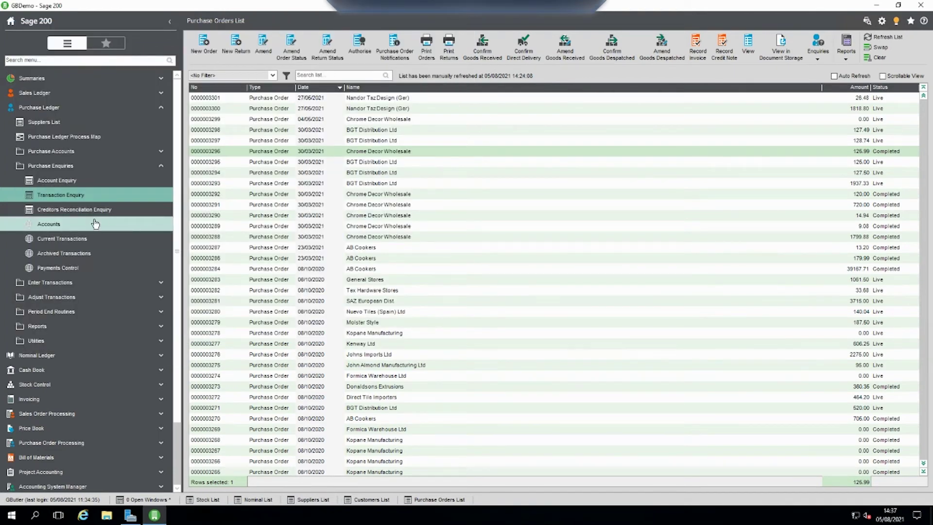
Untick Allow batch processing in the Purchase Ledger Settings and save them
click(48, 166)
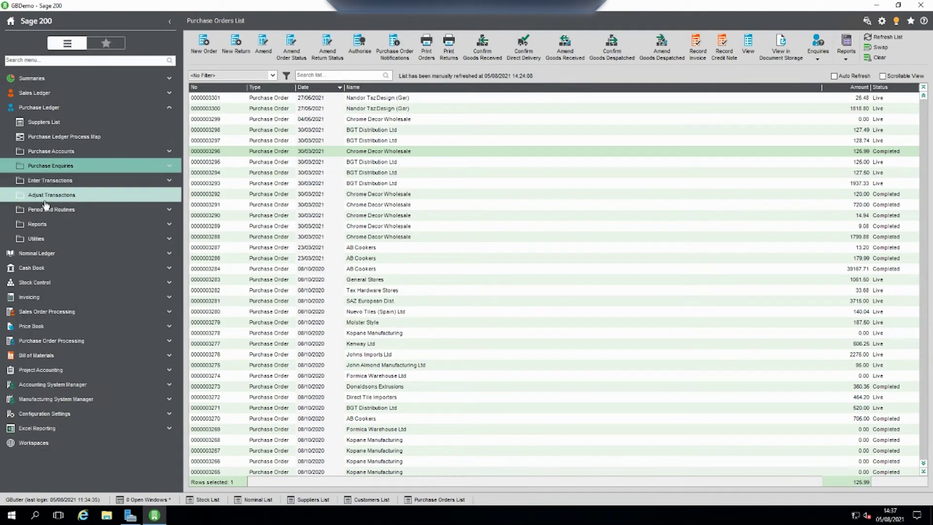
click(39, 238)
click(43, 252)
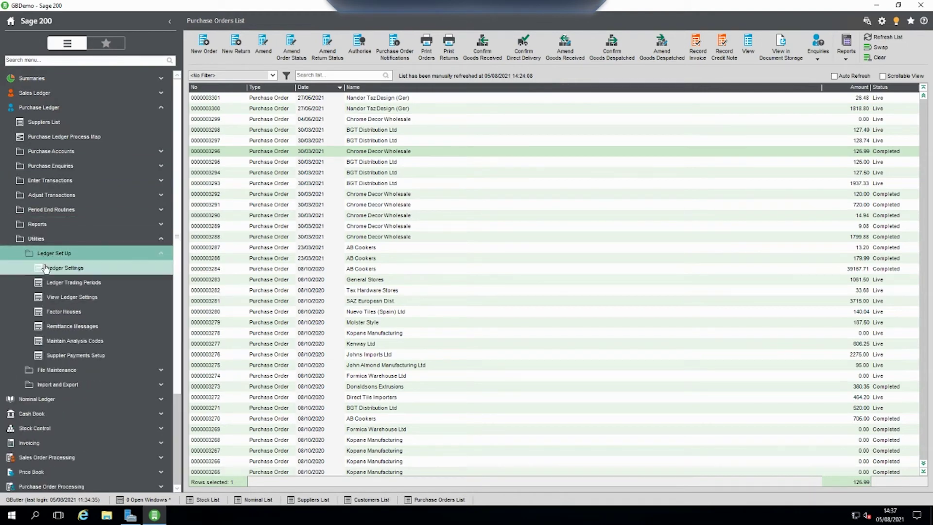
click(45, 267)
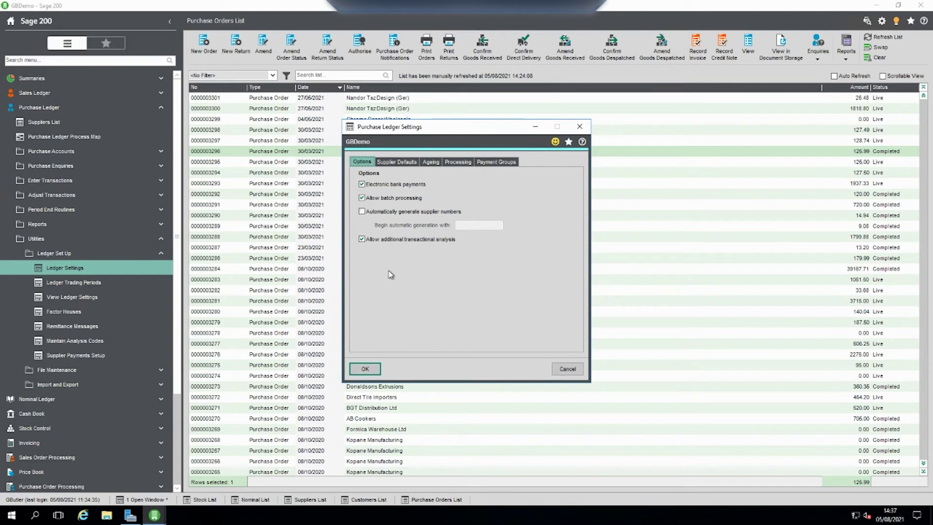
click(408, 203)
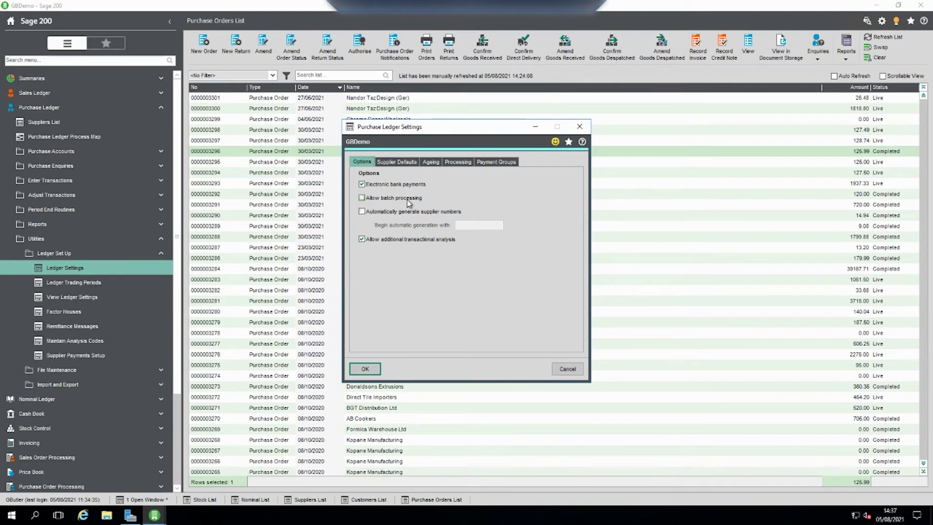
click(358, 367)
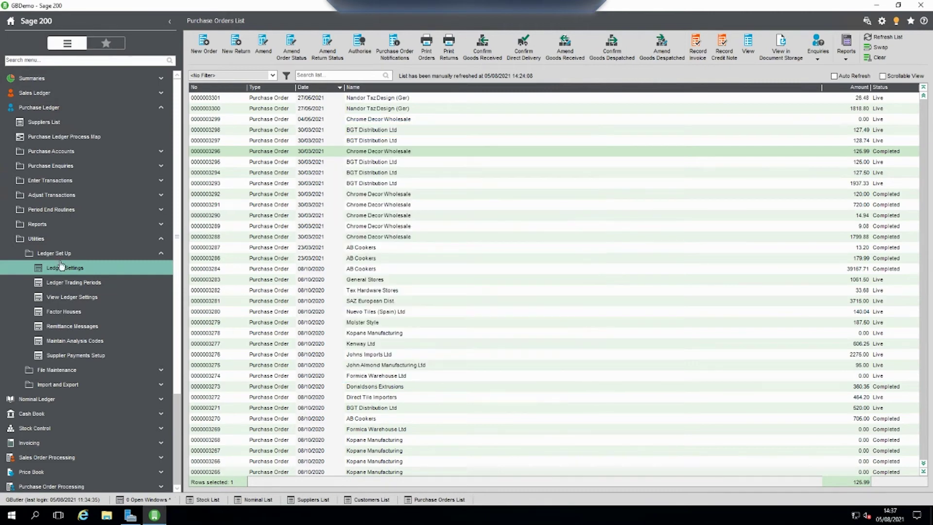
Confirm Batched Transactions reports it disabled, then resave Ledger Settings with batch processing allowed
click(20, 185)
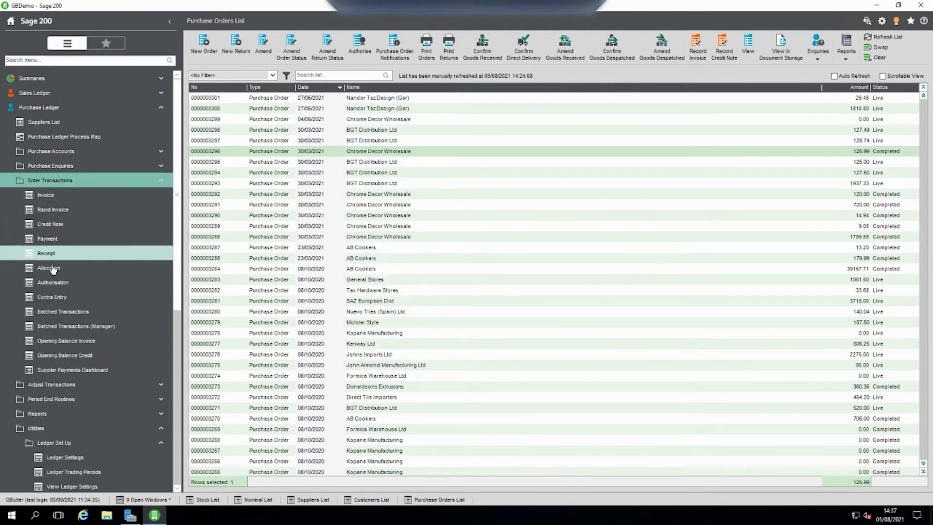
click(48, 315)
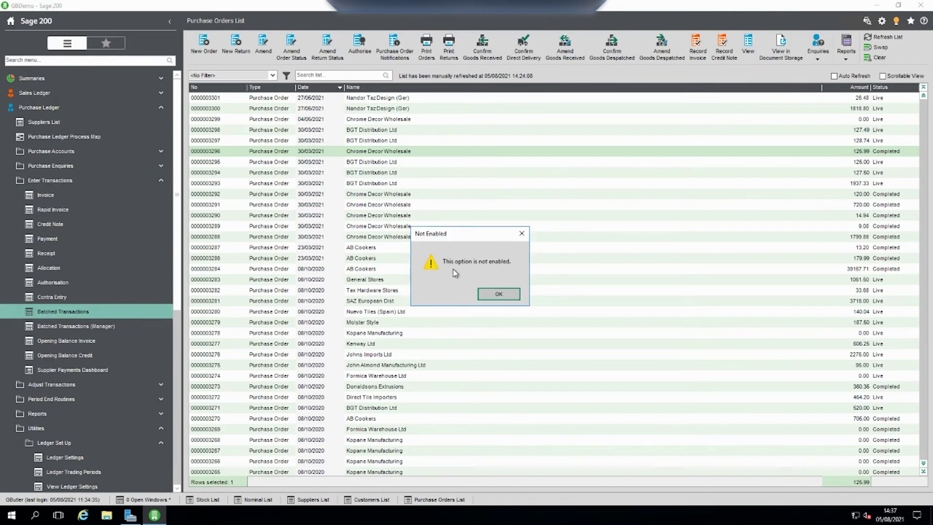
click(497, 294)
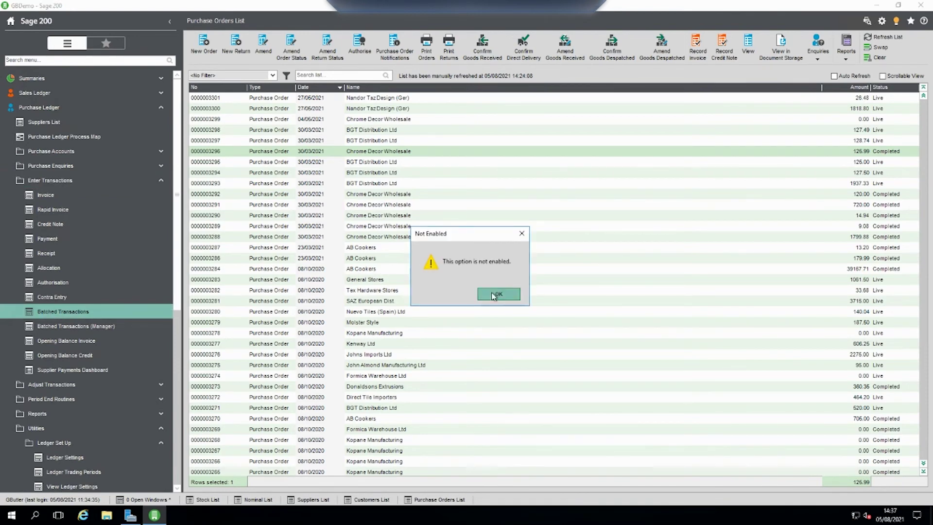
click(74, 456)
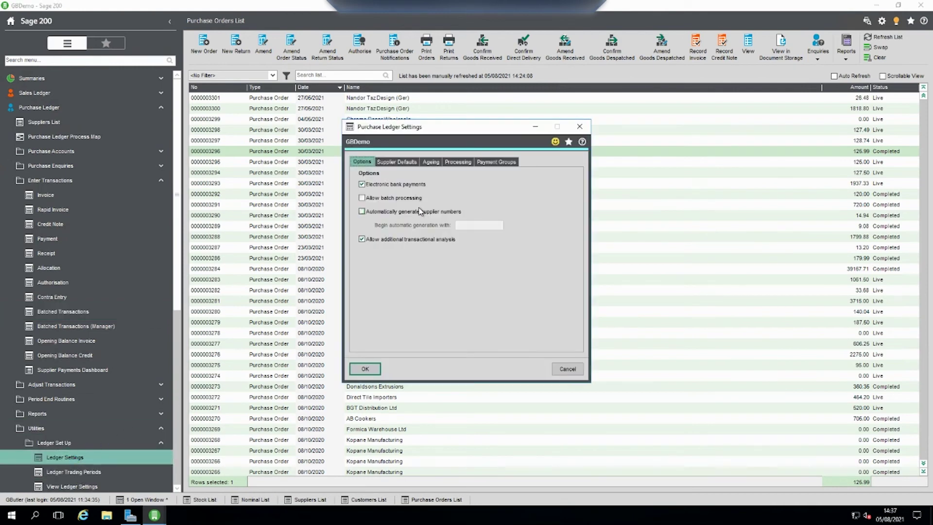
click(365, 369)
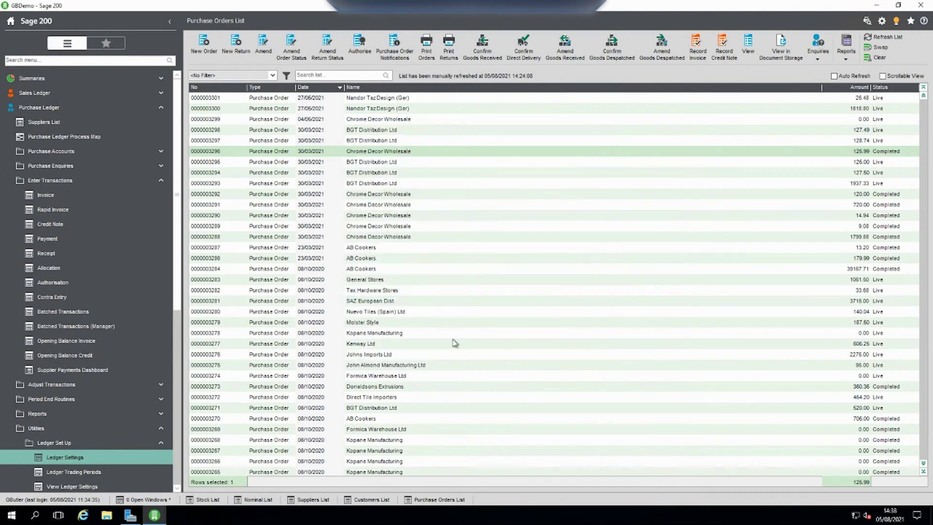
Open Batched Transactions from Enter Transactions in the Purchase Ledger sidebar
click(83, 311)
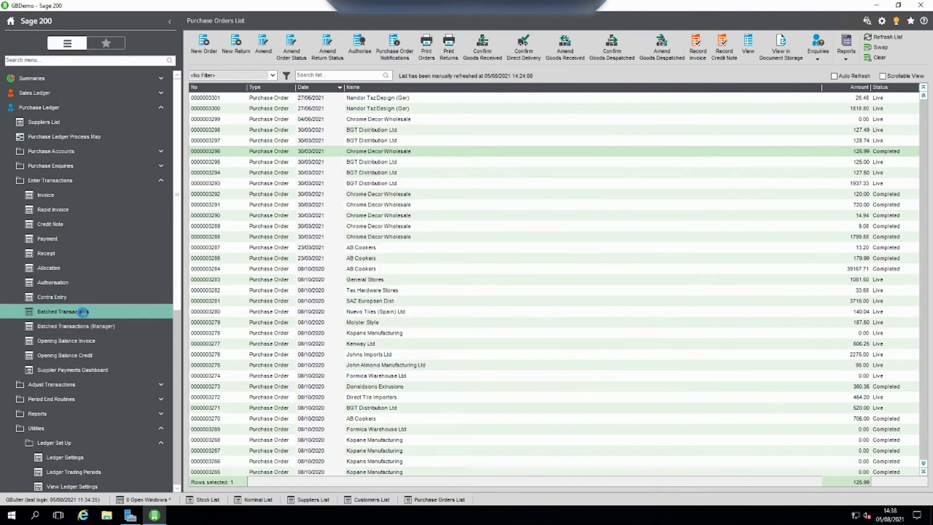